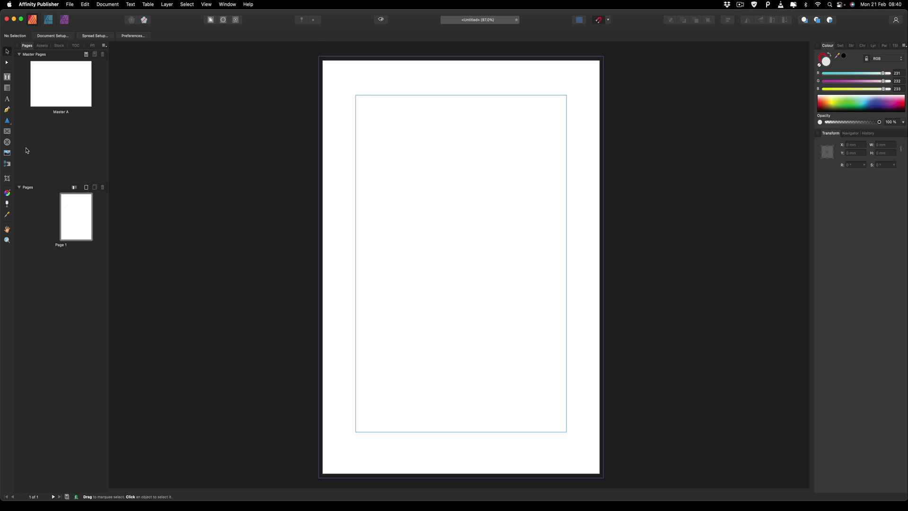
- Add 'STROKE' as large Impact art text and scale it to 151.5 pt between the margins
{"action": "left_click", "coordinate": [8, 99]}
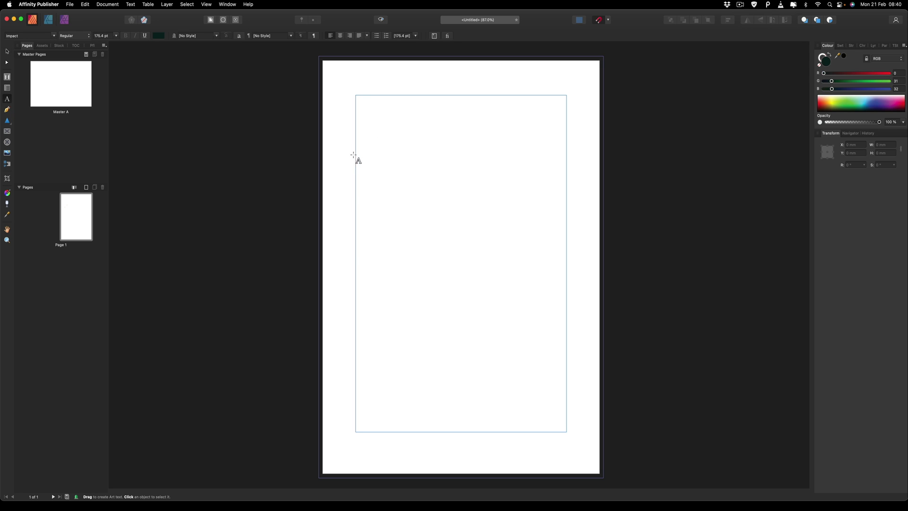
{"action": "left_click_drag", "start_coordinate": [355, 155], "coordinate": [389, 225]}
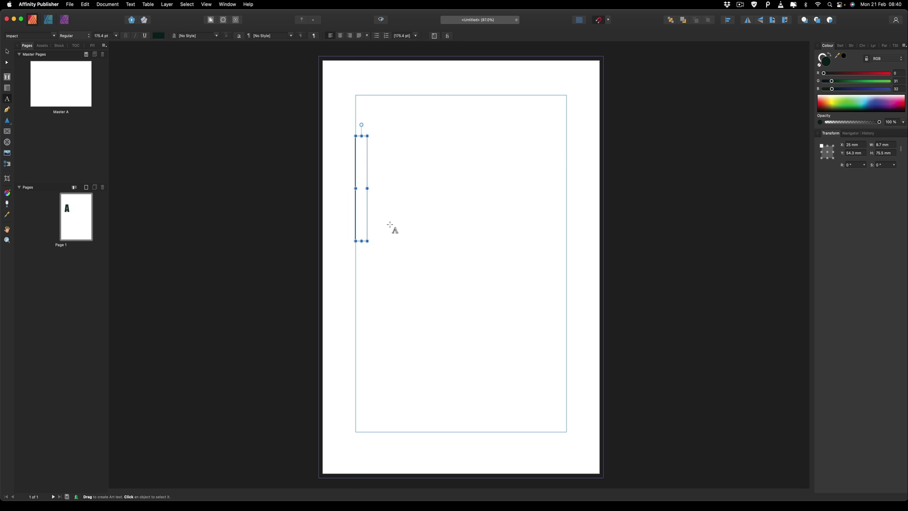
{"action": "type", "text": "S"}
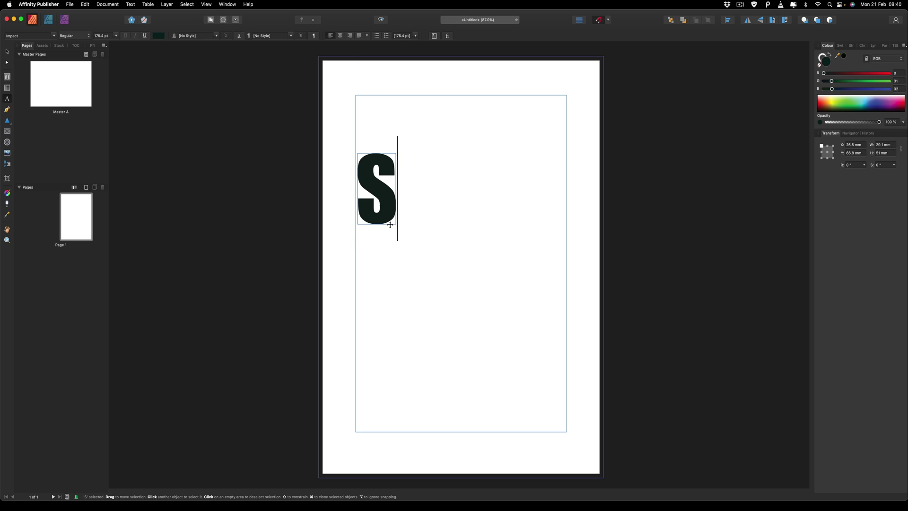
{"action": "type", "text": "TROKE"}
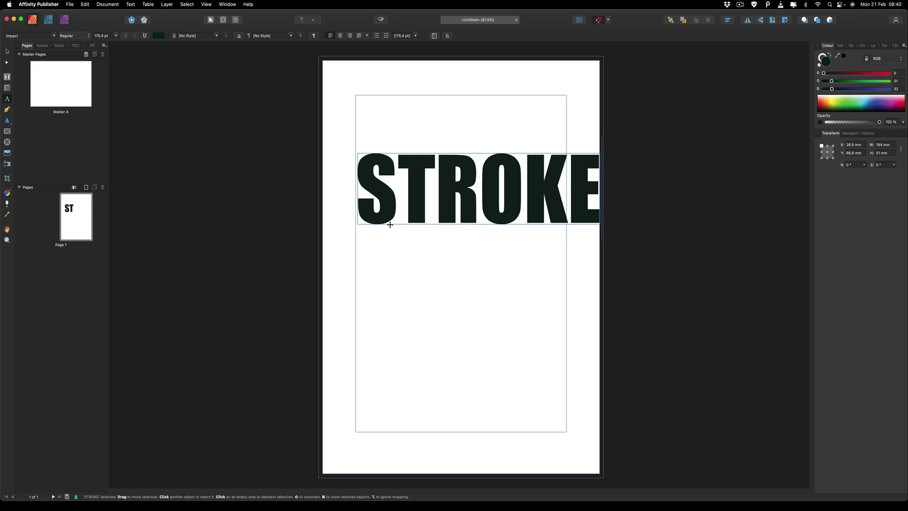
{"action": "key", "text": "Escape"}
{"action": "left_click", "coordinate": [7, 51]}
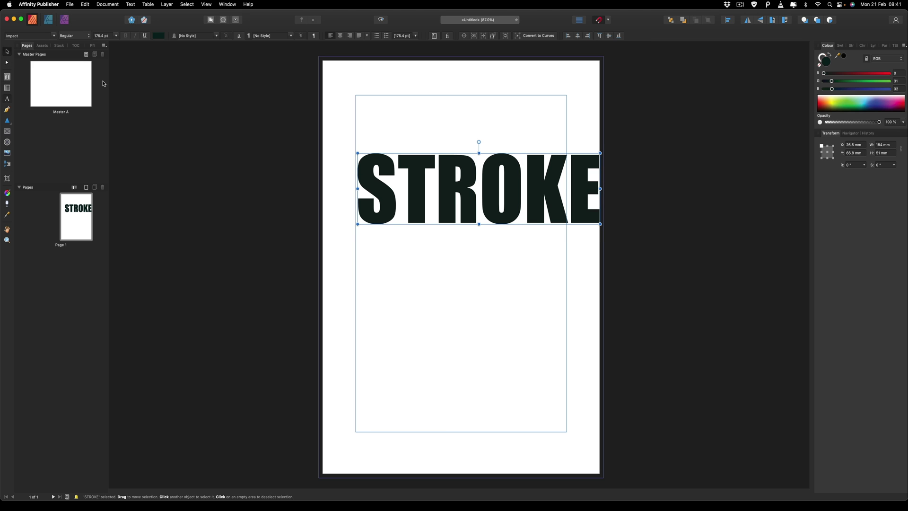
{"action": "mouse_move", "coordinate": [358, 153]}
{"action": "left_mouse_down"}
{"action": "mouse_move", "coordinate": [387, 156]}
{"action": "mouse_move", "coordinate": [391, 169]}
{"action": "mouse_move", "coordinate": [375, 175]}
{"action": "left_mouse_up"}
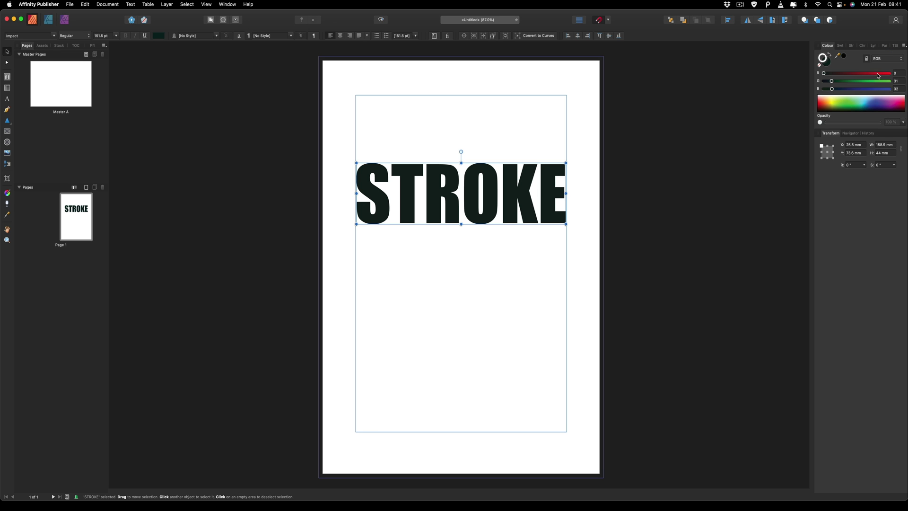
- Give the STROKE text a red (R 255) outline with a width of 2.5 pt
{"action": "left_click_drag", "start_coordinate": [880, 74], "coordinate": [891, 73]}
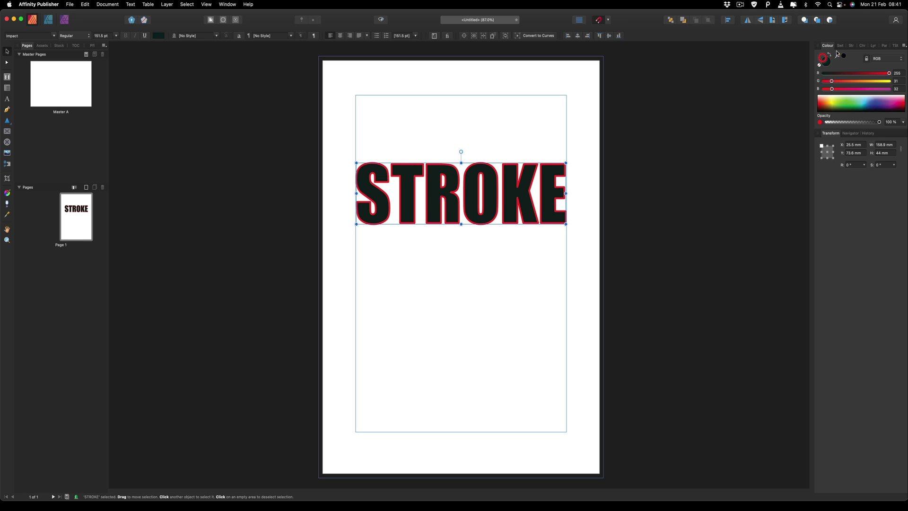
{"action": "left_click", "coordinate": [851, 46]}
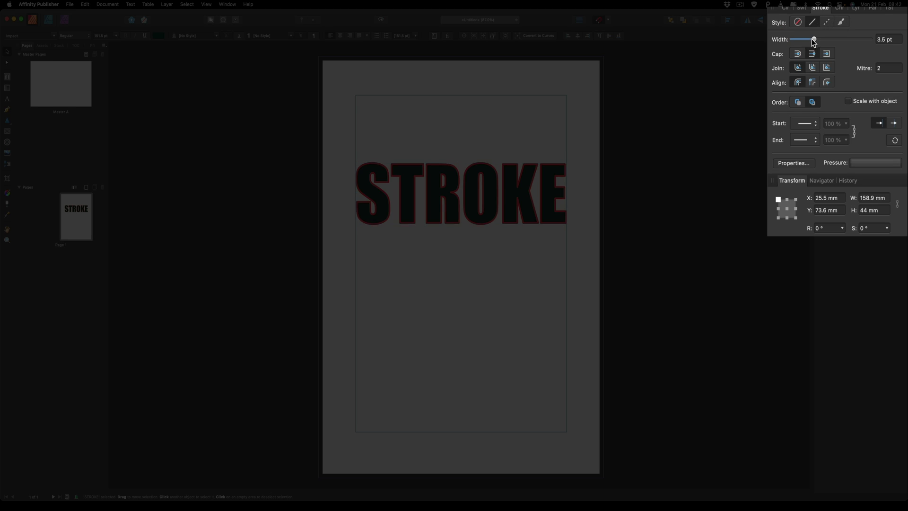
{"action": "mouse_move", "coordinate": [846, 67]}
{"action": "left_mouse_down"}
{"action": "mouse_move", "coordinate": [837, 68]}
{"action": "mouse_move", "coordinate": [845, 68]}
{"action": "left_mouse_up"}
{"action": "left_click_drag", "start_coordinate": [812, 42], "coordinate": [812, 43]}
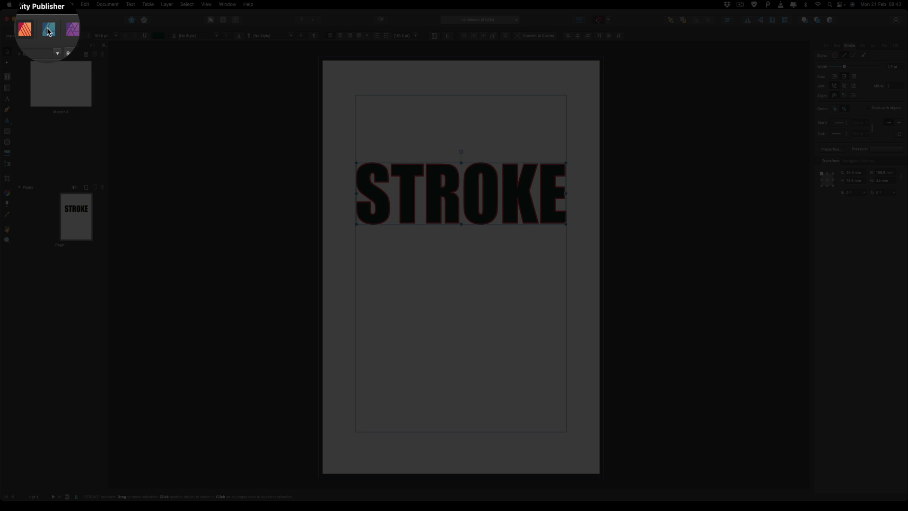
- Switch to the Designer persona and browse the View > Studio menu without changing anything
{"action": "left_click", "coordinate": [49, 29]}
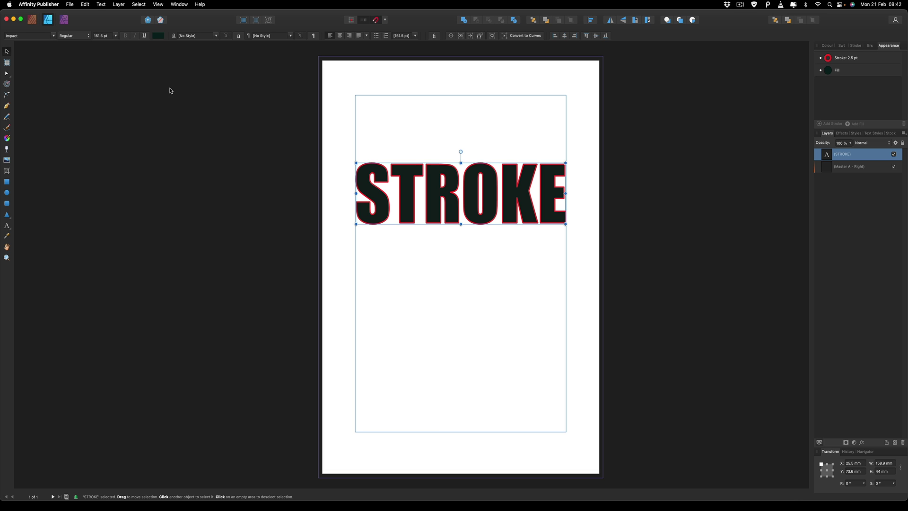
{"action": "left_click", "coordinate": [160, 6]}
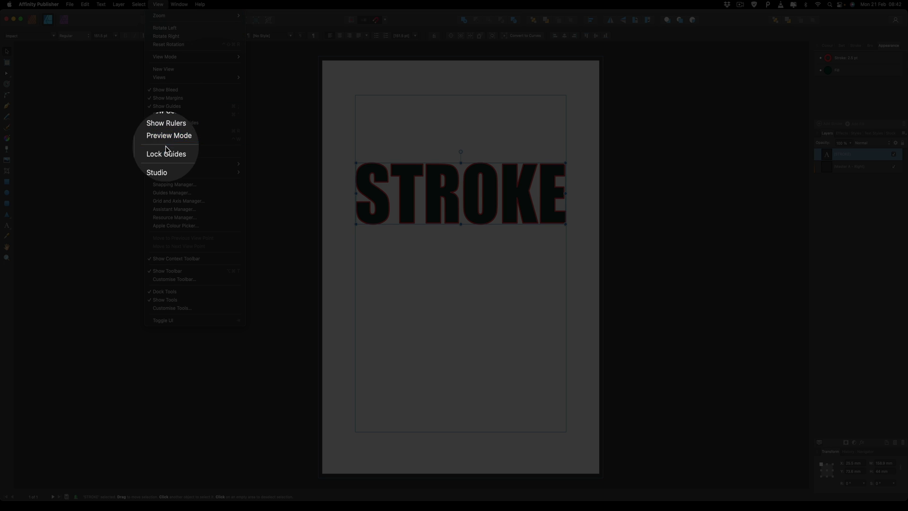
{"action": "mouse_move", "coordinate": [166, 165]}
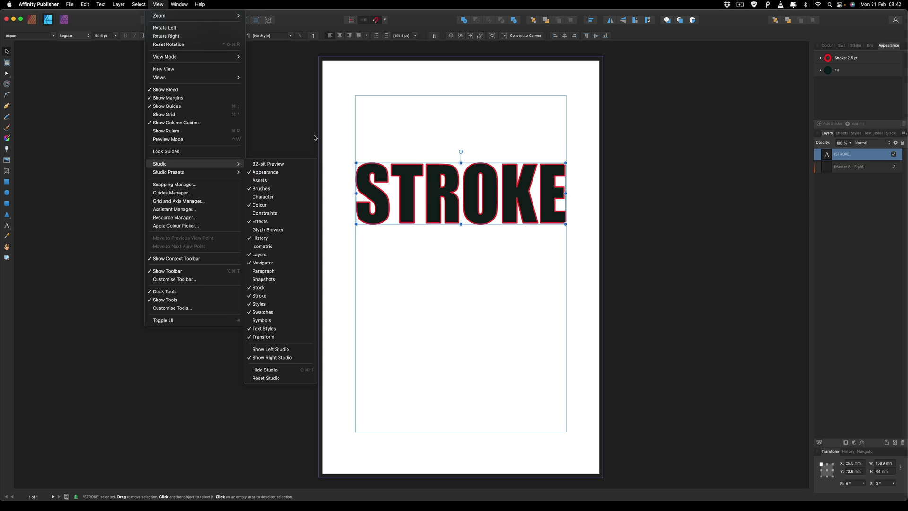
{"action": "left_click", "coordinate": [339, 152]}
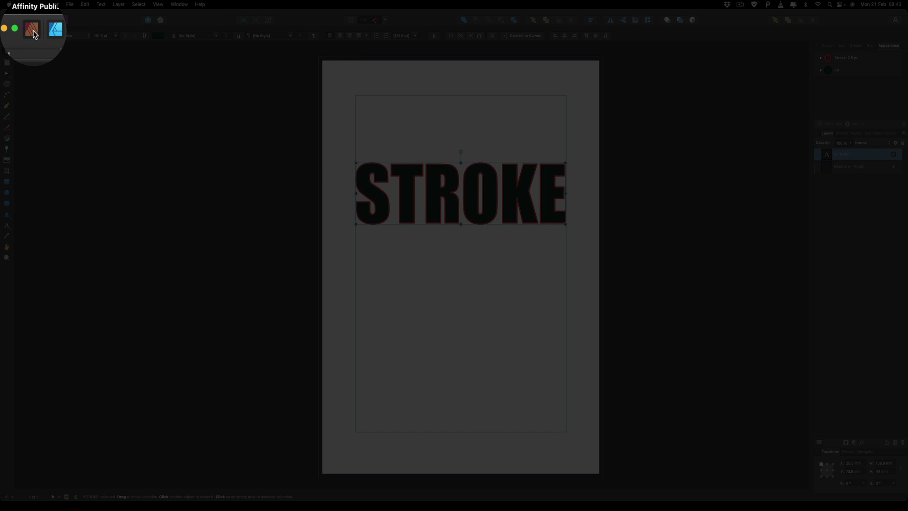
- Draw a light-grey triangle with a 3 pt red outline beneath STROKE, then return to the Designer persona
{"action": "left_click", "coordinate": [32, 20]}
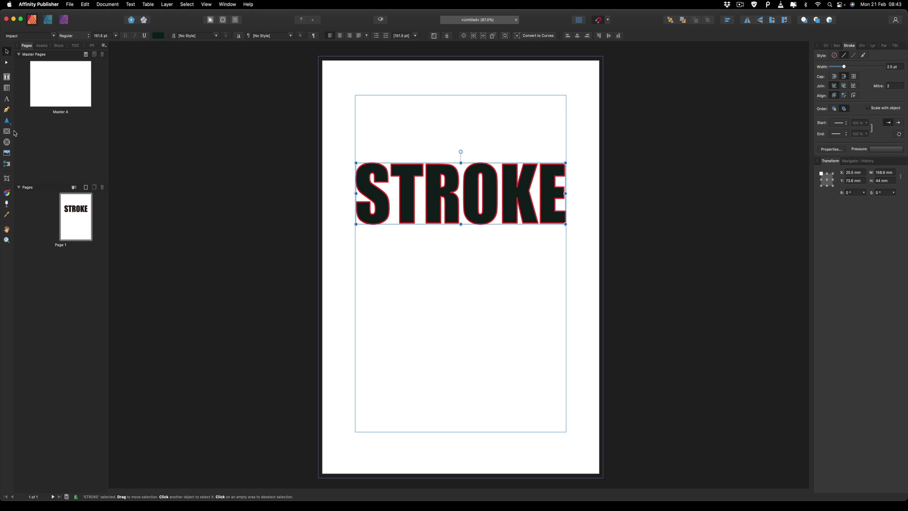
{"action": "left_click", "coordinate": [7, 120]}
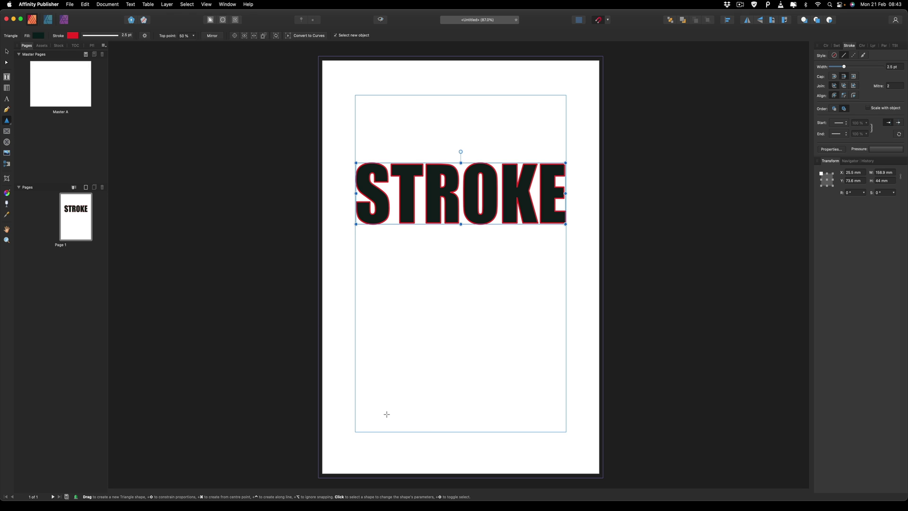
{"action": "left_click_drag", "start_coordinate": [385, 416], "coordinate": [535, 263]}
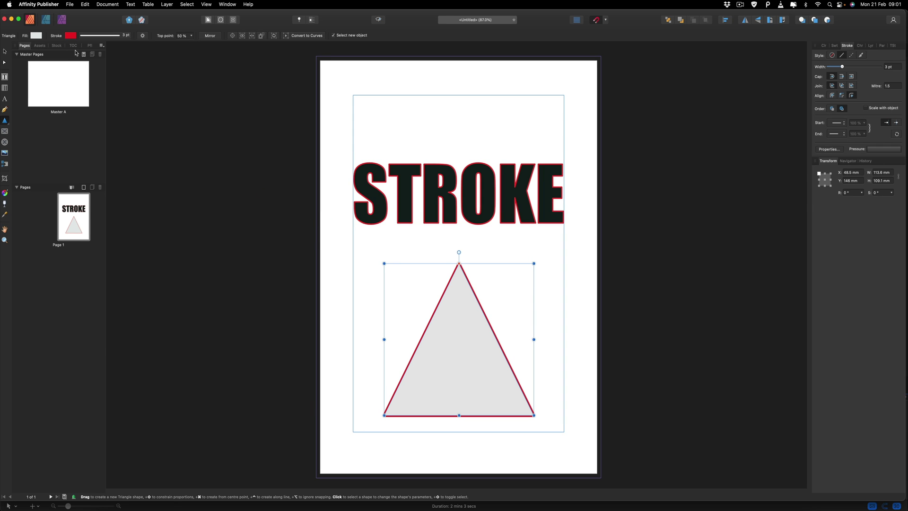
{"action": "left_click", "coordinate": [46, 20]}
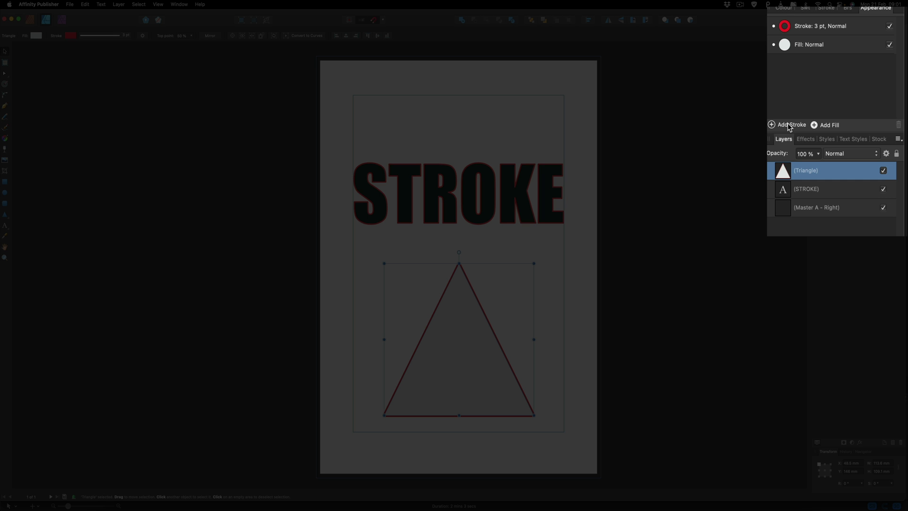
- Add a second, blue 6 pt stroke to the triangle
{"action": "left_click", "coordinate": [822, 124]}
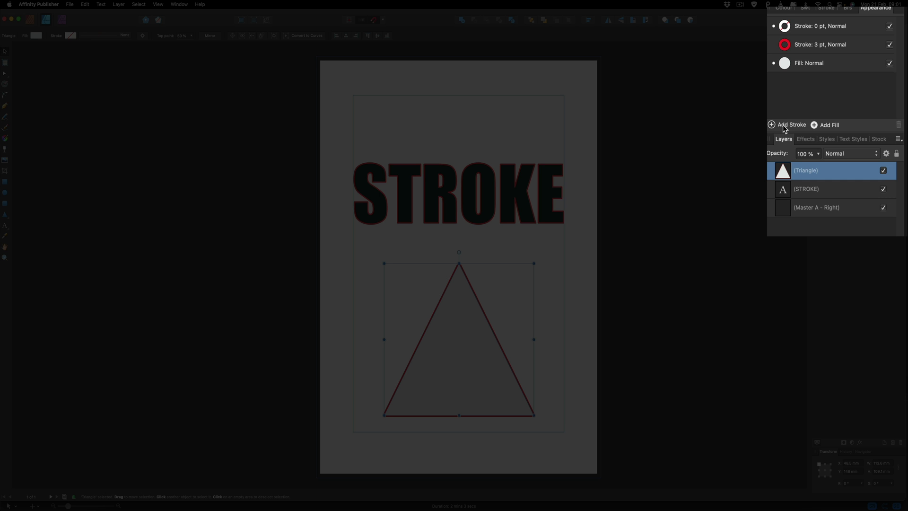
{"action": "left_click", "coordinate": [785, 26]}
{"action": "left_click", "coordinate": [769, 96]}
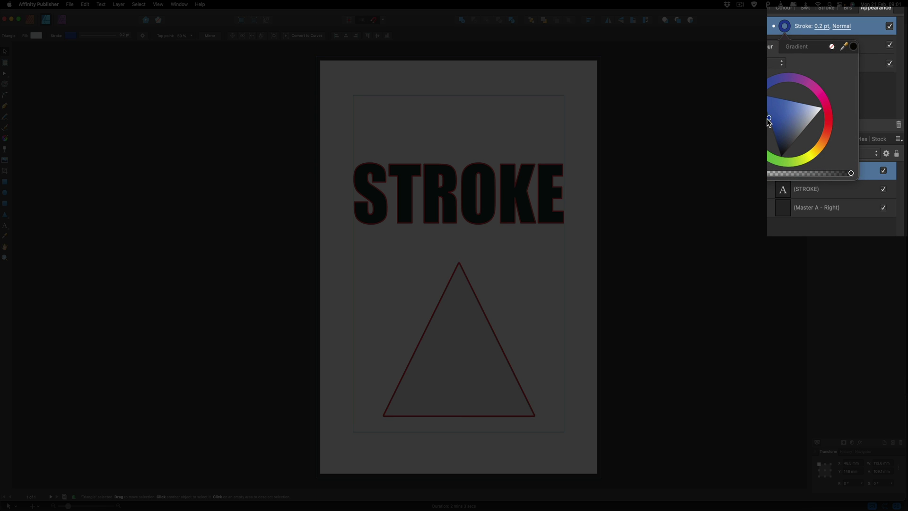
{"action": "left_click", "coordinate": [822, 27]}
{"action": "left_click_drag", "start_coordinate": [825, 84], "coordinate": [844, 83]}
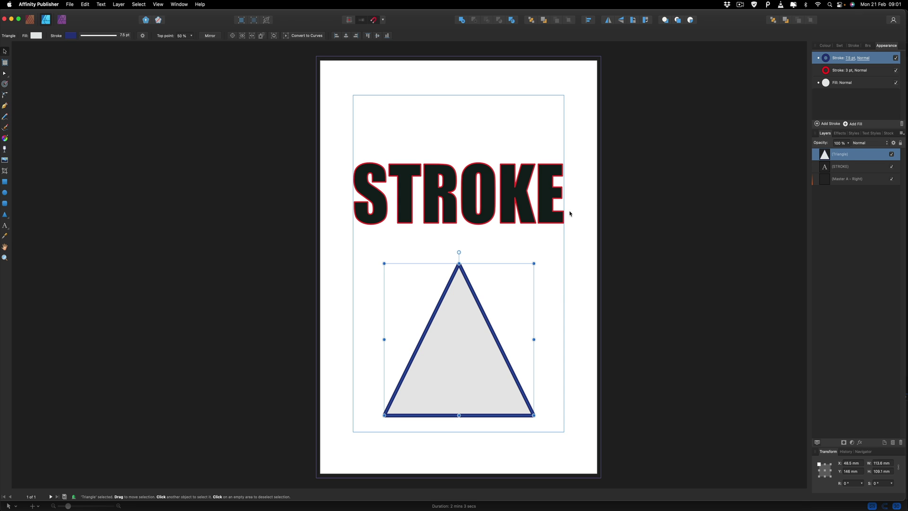
- Thicken the triangle's red stroke from 3 pt to 13 pt and align it inside the path
{"action": "left_click", "coordinate": [848, 71]}
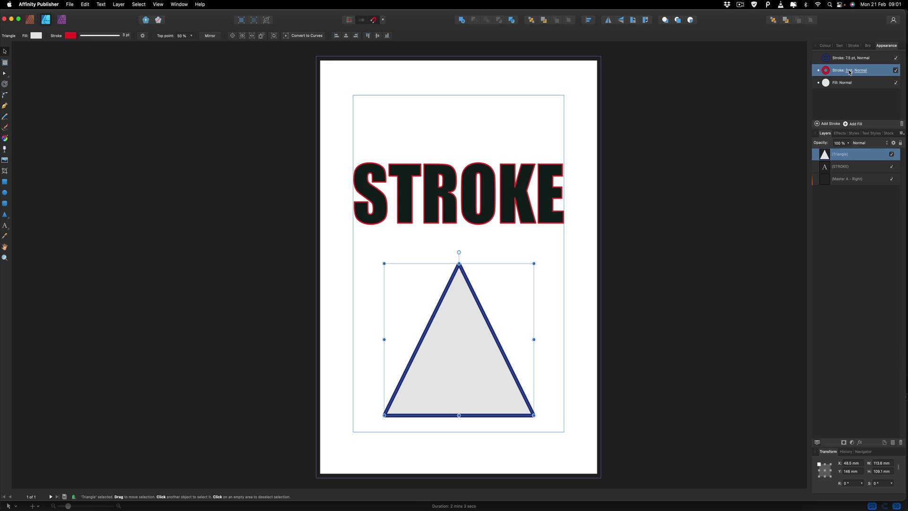
{"action": "left_click", "coordinate": [850, 72]}
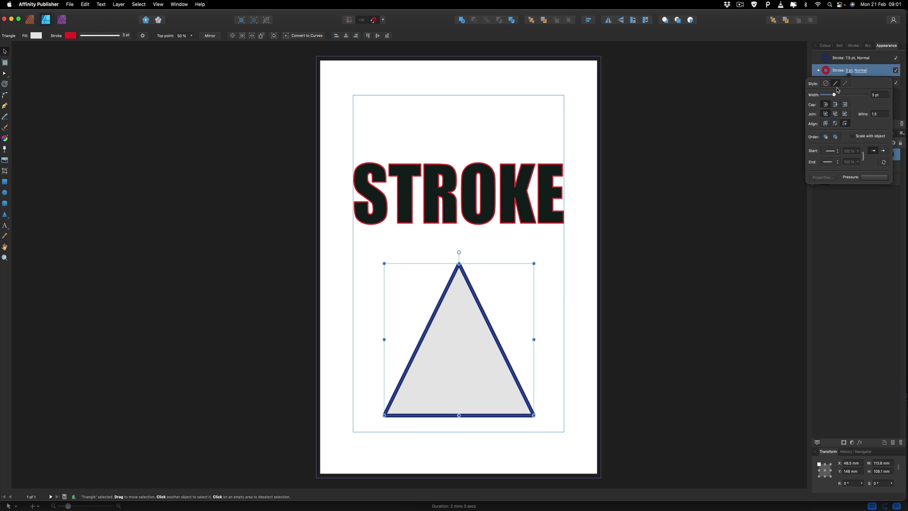
{"action": "left_click_drag", "start_coordinate": [834, 95], "coordinate": [843, 95]}
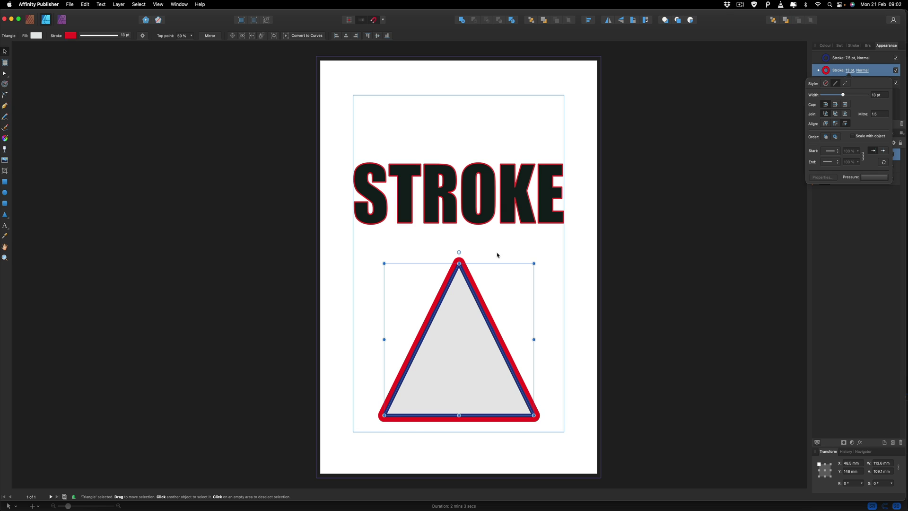
{"action": "left_click", "coordinate": [836, 124]}
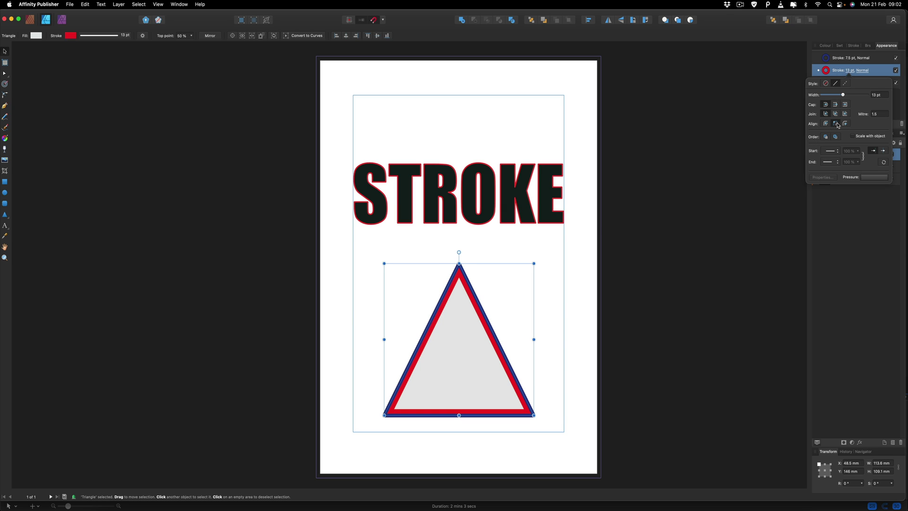
{"action": "left_click", "coordinate": [844, 125]}
{"action": "left_click", "coordinate": [835, 124]}
{"action": "left_click", "coordinate": [845, 125]}
{"action": "left_click", "coordinate": [836, 124]}
{"action": "left_click", "coordinate": [899, 98]}
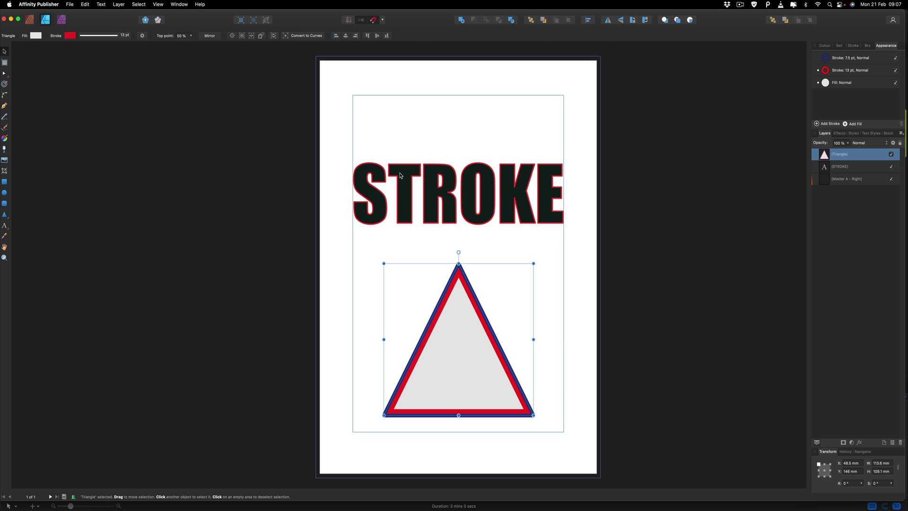
- Convert the STROKE text to curves
{"action": "left_click", "coordinate": [400, 175]}
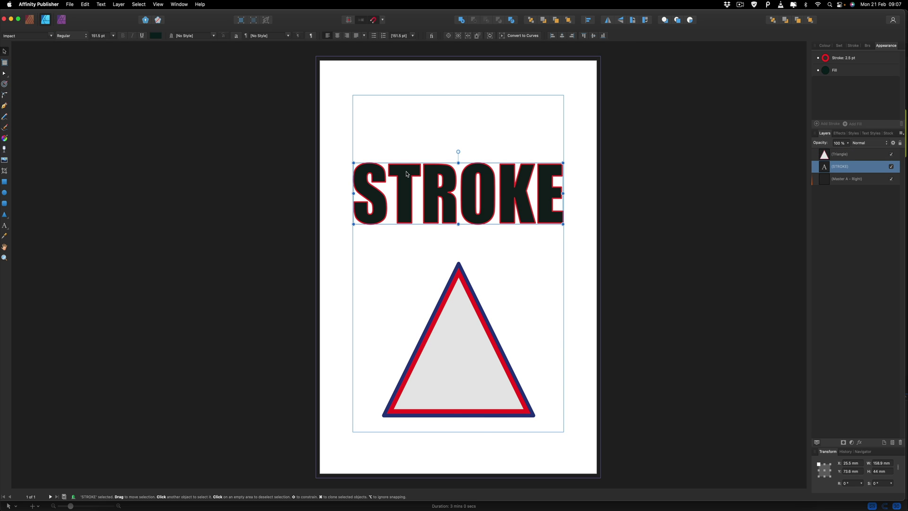
{"action": "right_click", "coordinate": [407, 174]}
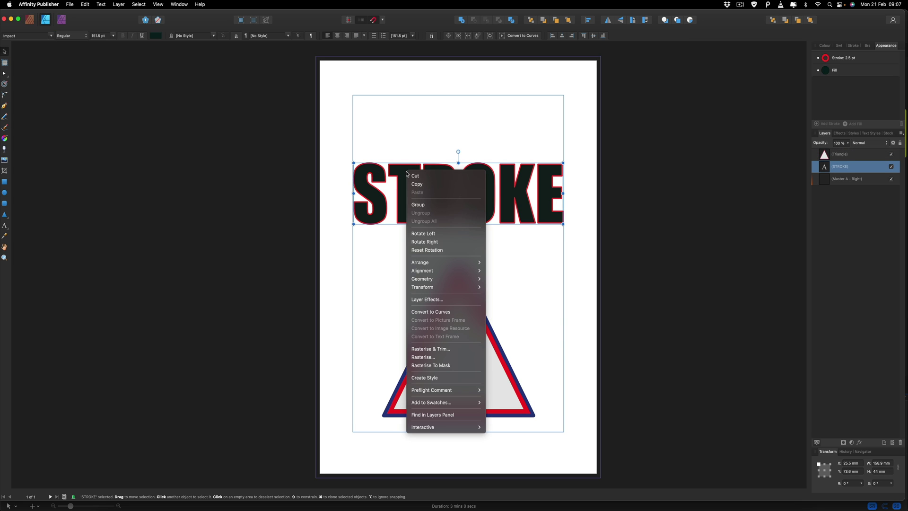
{"action": "left_click", "coordinate": [433, 312]}
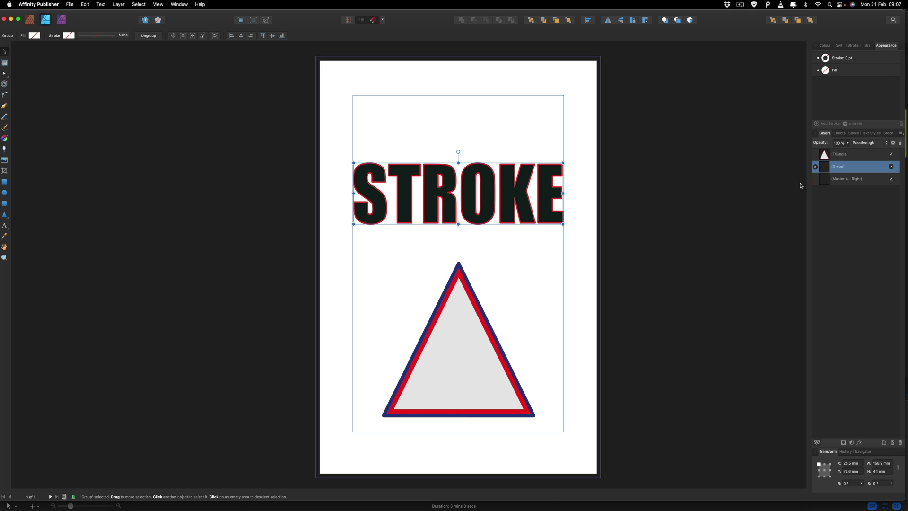
- Expand the new group in Layers and select individual letter shapes such as O
{"action": "left_click", "coordinate": [815, 167]}
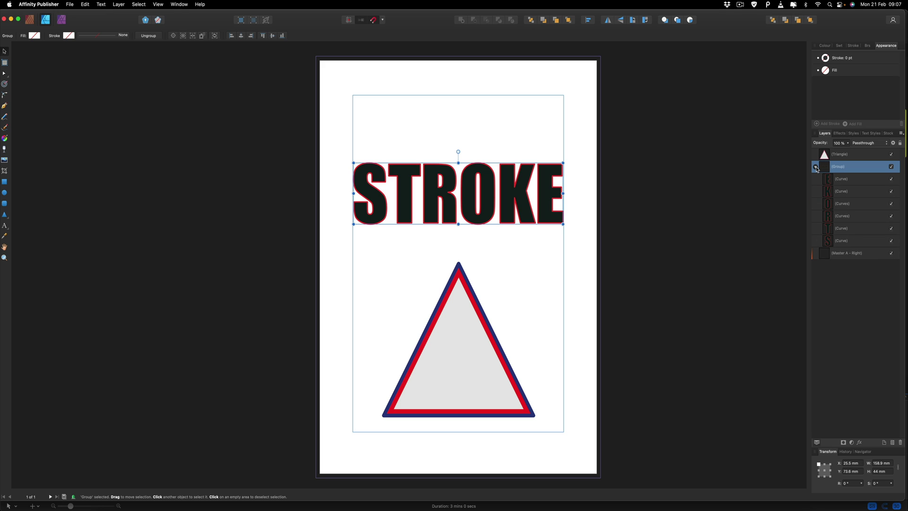
{"action": "left_click", "coordinate": [847, 182]}
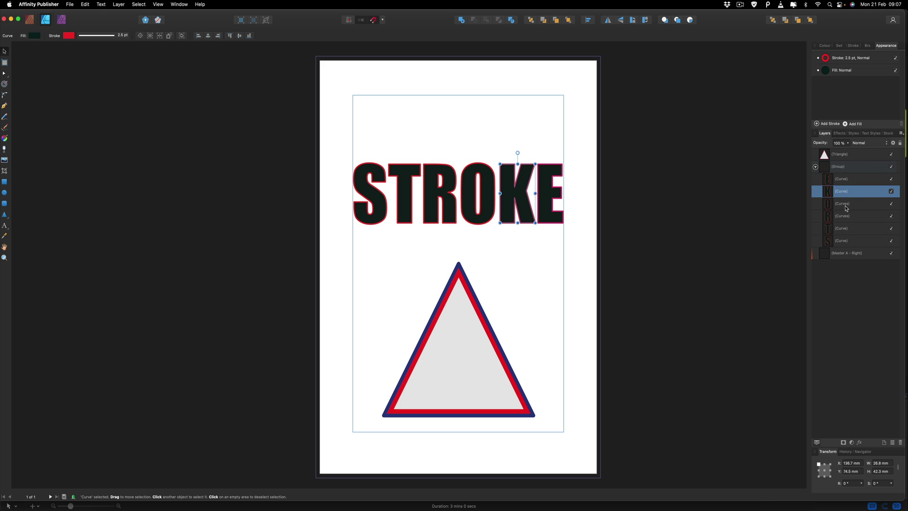
{"action": "left_click", "coordinate": [846, 208]}
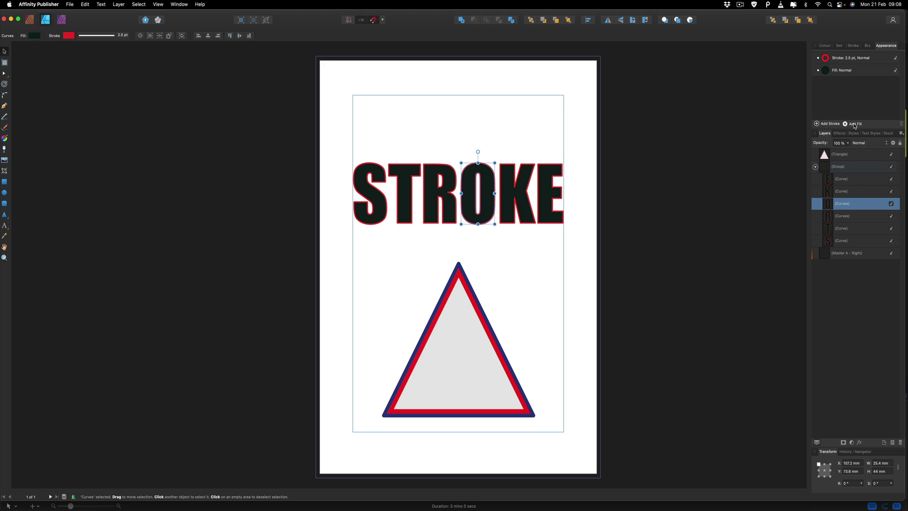
- Select all six letter shapes and combine them into one shape with Add
{"action": "key", "text": "Up"}
{"action": "key", "text": "Up"}
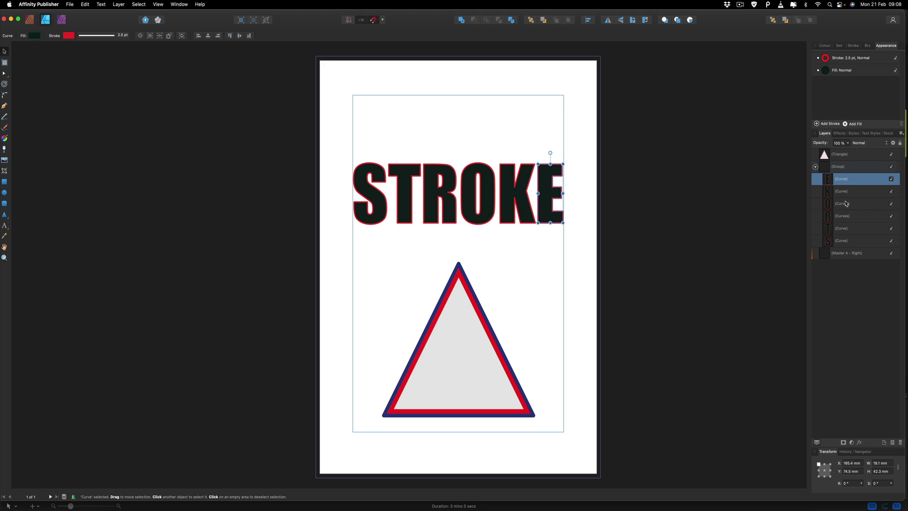
{"action": "left_click", "coordinate": [842, 206]}
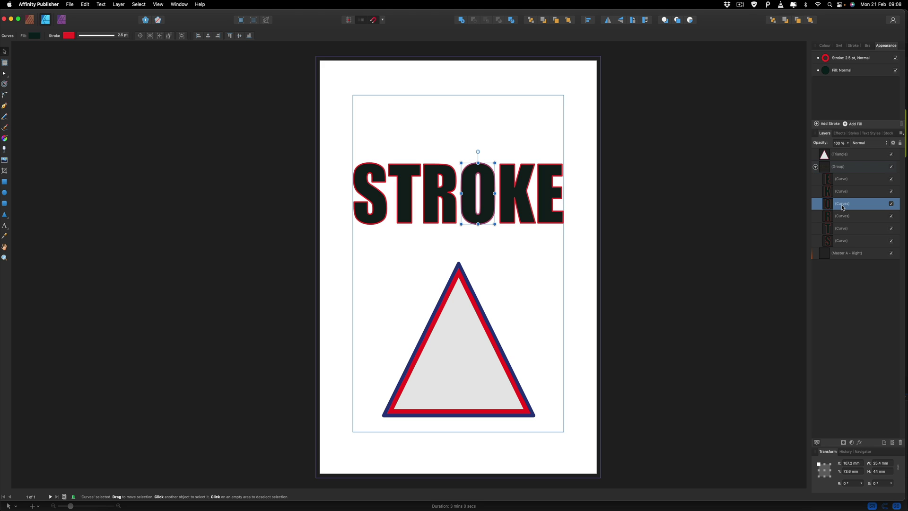
{"action": "left_click", "coordinate": [844, 182]}
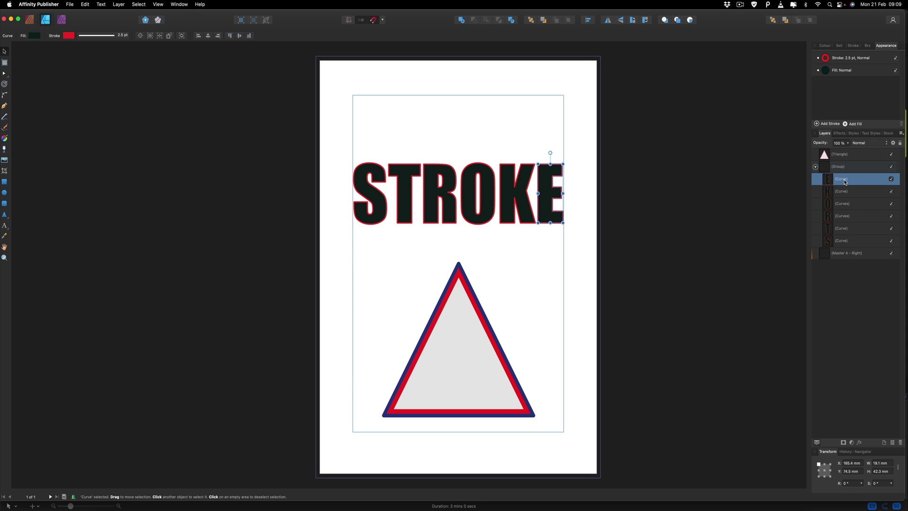
{"action": "left_click", "coordinate": [853, 242], "text": "shift"}
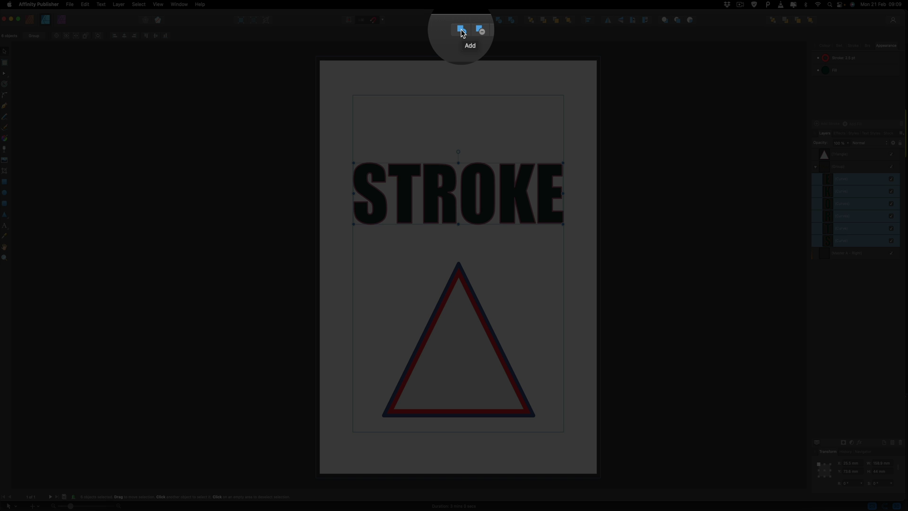
{"action": "left_click", "coordinate": [461, 20]}
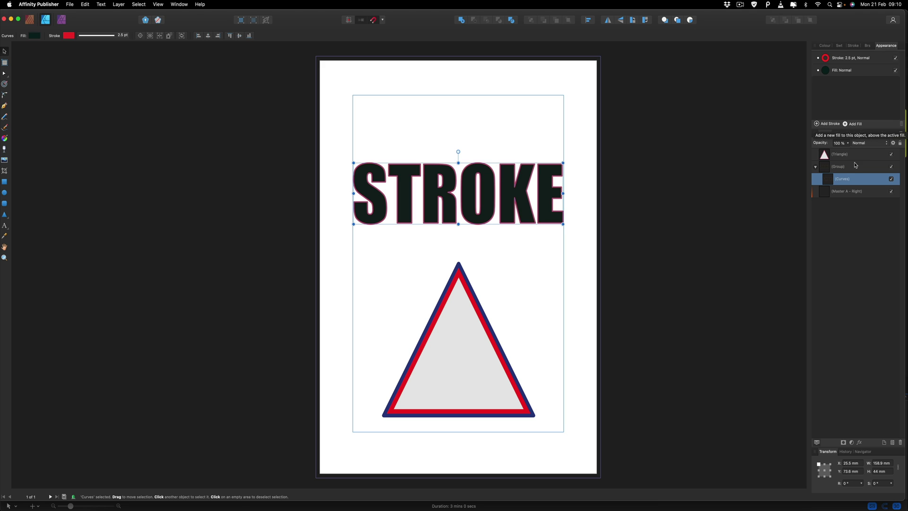
- Move the combined Curves layer out of the group and delete the empty group
{"action": "left_click_drag", "start_coordinate": [830, 180], "coordinate": [822, 162]}
{"action": "left_click", "coordinate": [845, 179]}
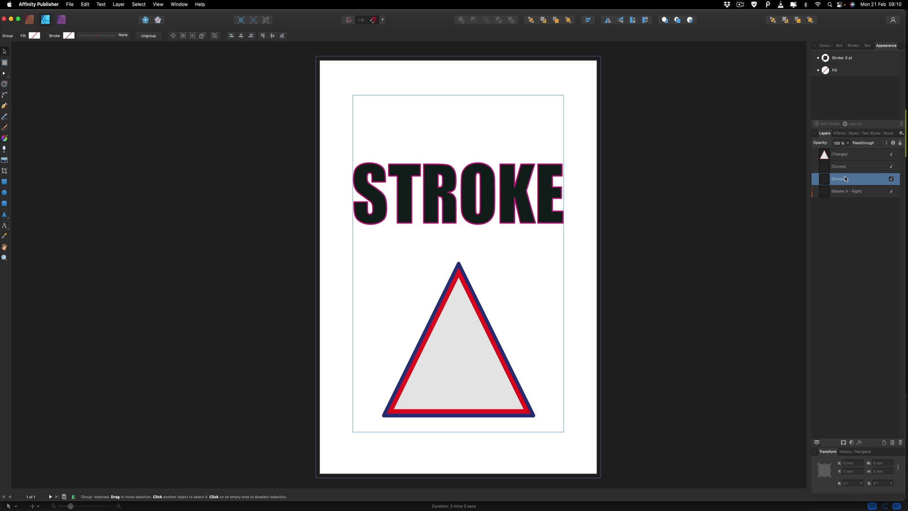
{"action": "key", "text": "Delete"}
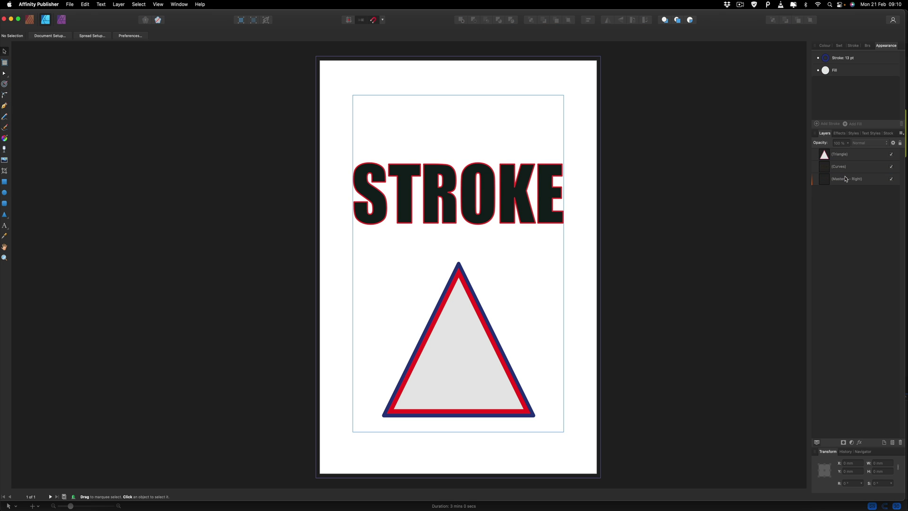
- Add a magenta outline to the combined STROKE shape and thicken it to 0.9 pt
{"action": "left_click", "coordinate": [853, 171]}
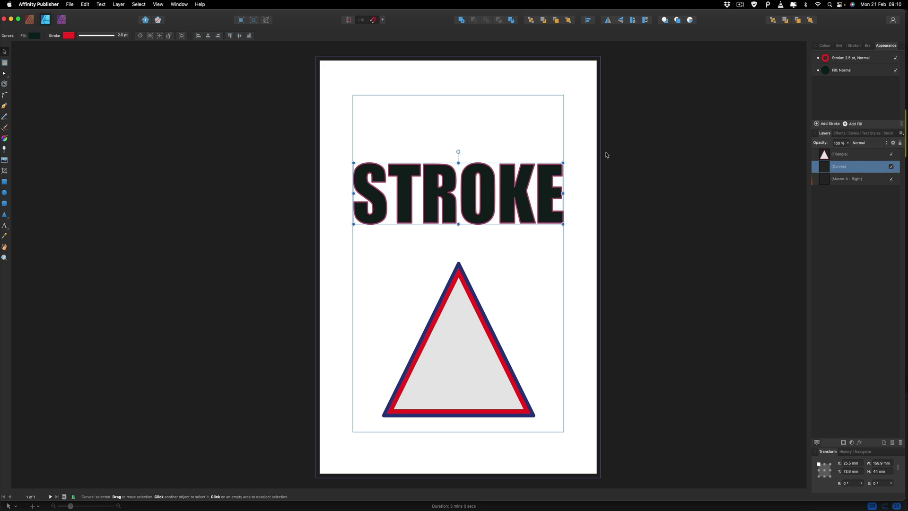
{"action": "left_click", "coordinate": [817, 124]}
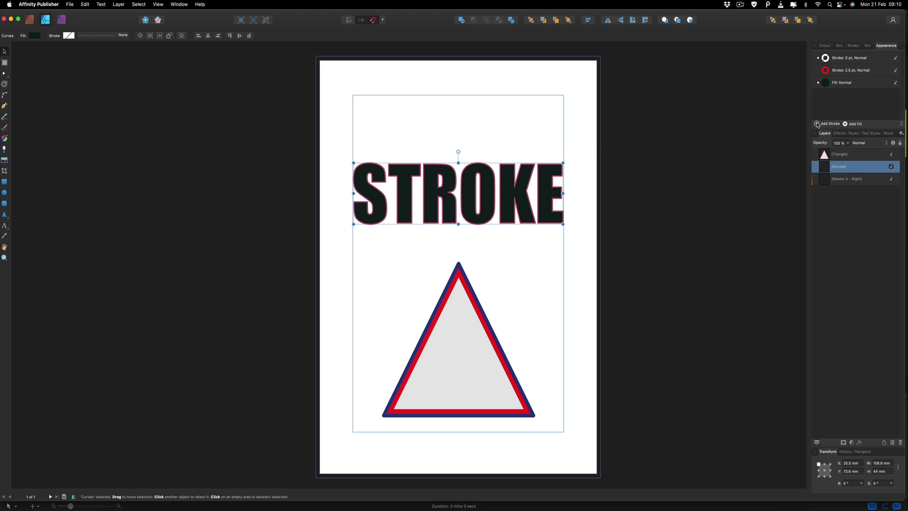
{"action": "left_click", "coordinate": [826, 58]}
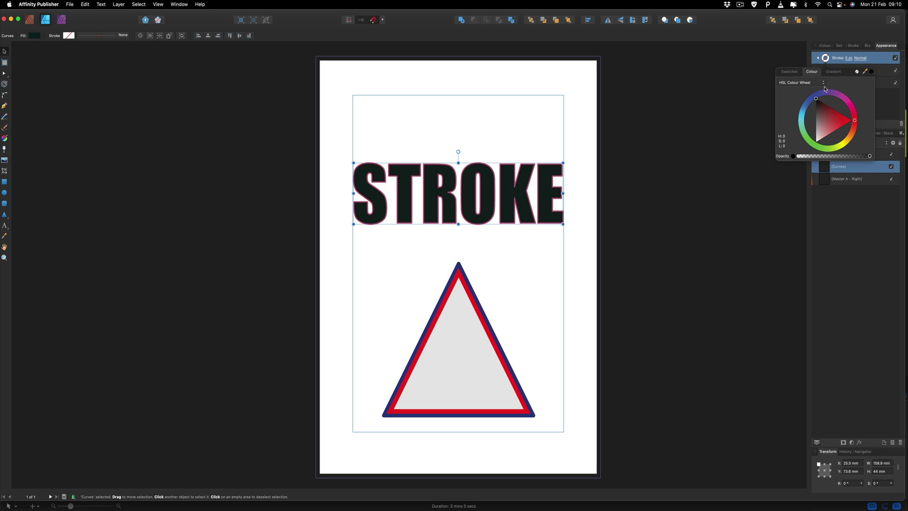
{"action": "left_click", "coordinate": [843, 99]}
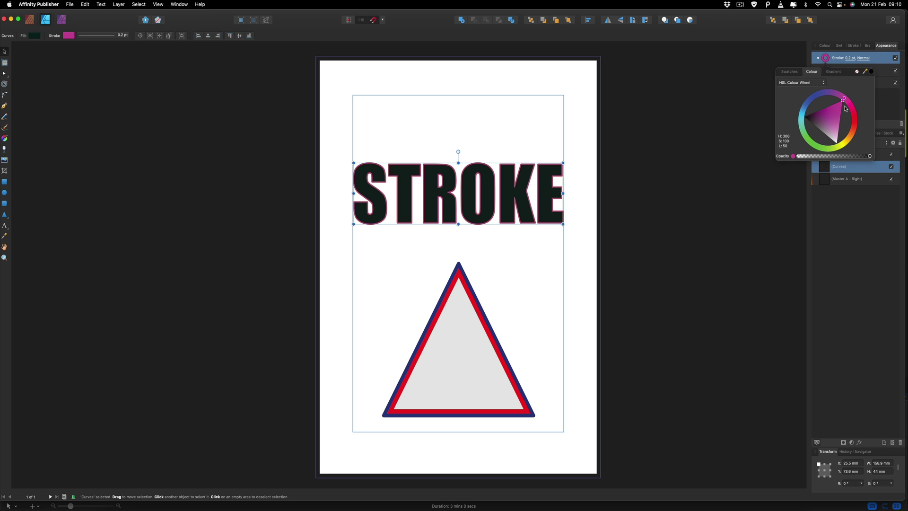
{"action": "left_click", "coordinate": [847, 58]}
{"action": "left_click_drag", "start_coordinate": [823, 82], "coordinate": [838, 84]}
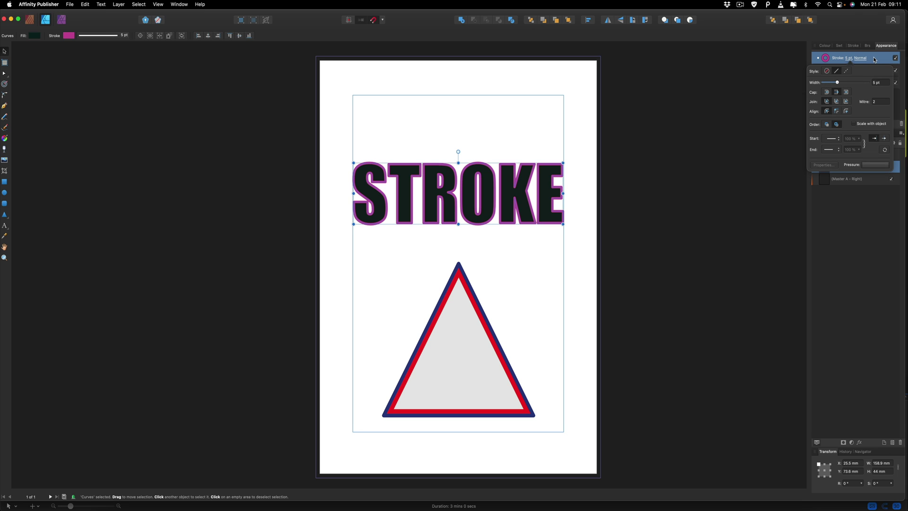
- Recolour the second outline green, widen it to about 6 pt, and align it outside the letters
{"action": "left_click", "coordinate": [874, 59]}
{"action": "left_click", "coordinate": [840, 70]}
{"action": "left_click", "coordinate": [849, 71]}
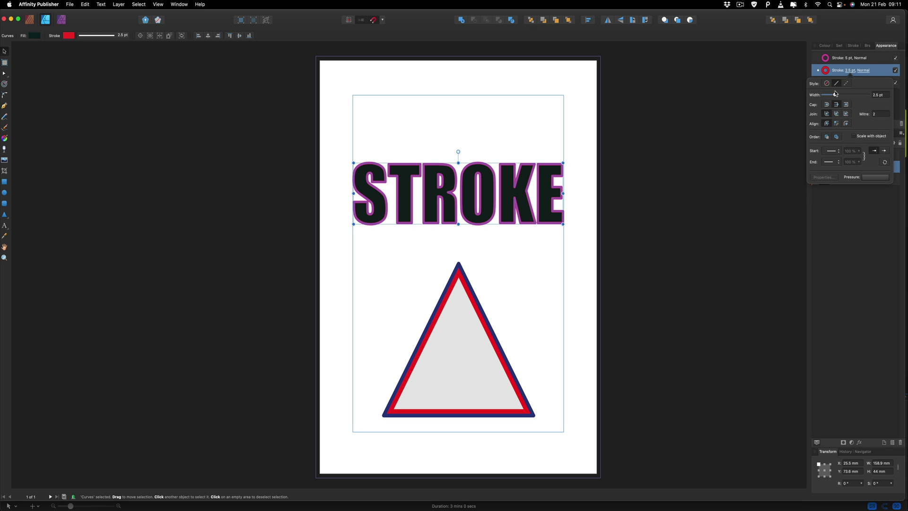
{"action": "left_click_drag", "start_coordinate": [835, 93], "coordinate": [843, 96]}
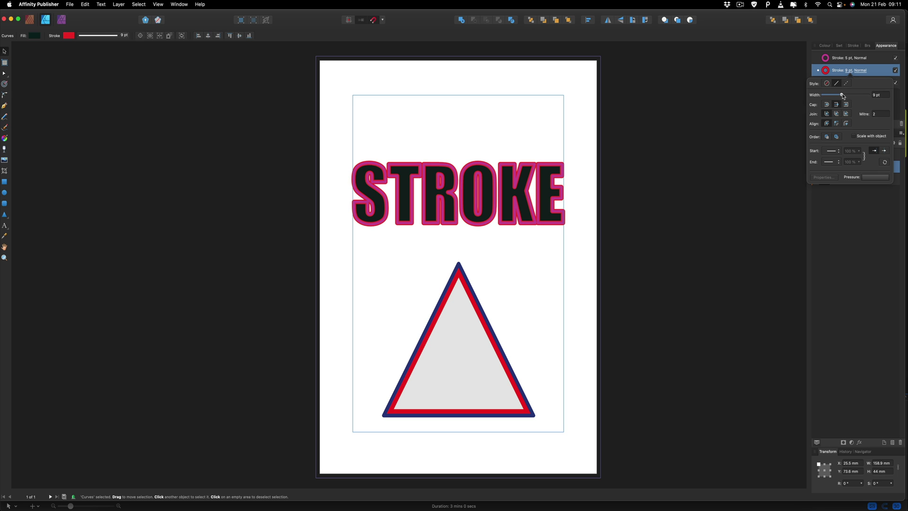
{"action": "left_click", "coordinate": [825, 70]}
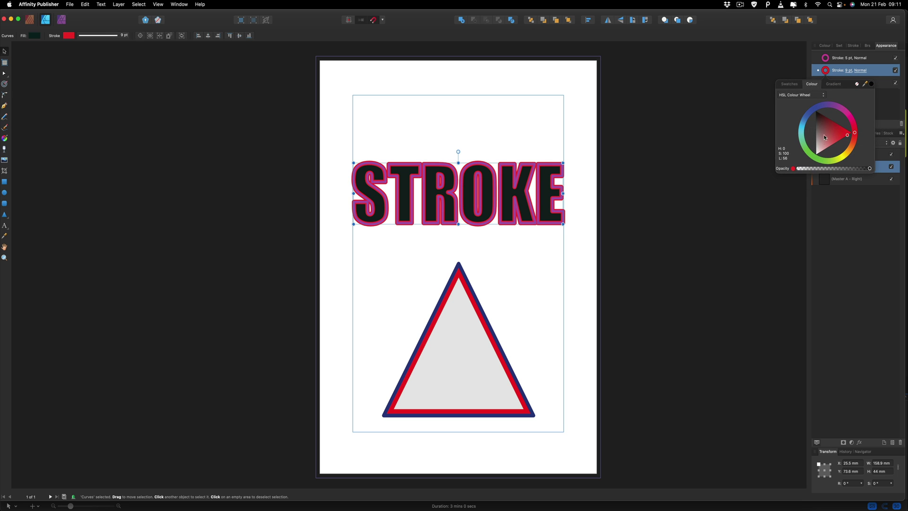
{"action": "left_click", "coordinate": [815, 160]}
{"action": "left_click", "coordinate": [849, 70]}
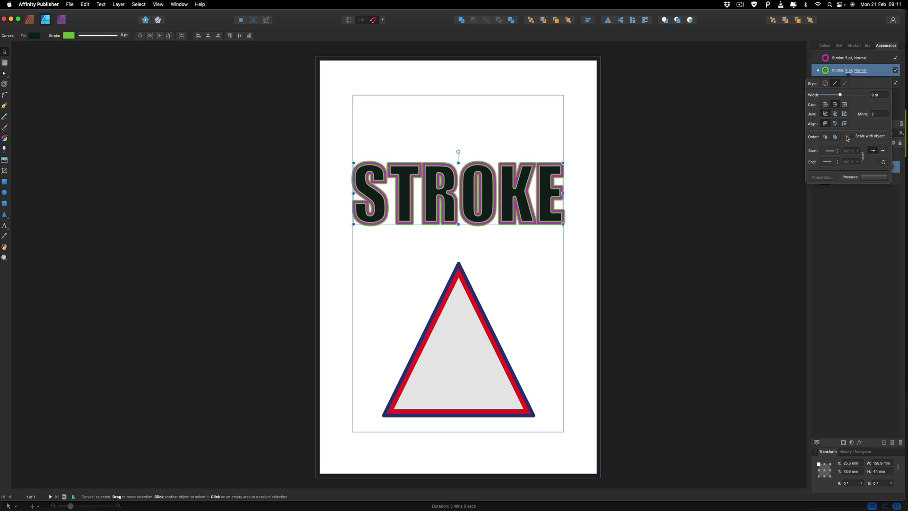
{"action": "left_click", "coordinate": [845, 124]}
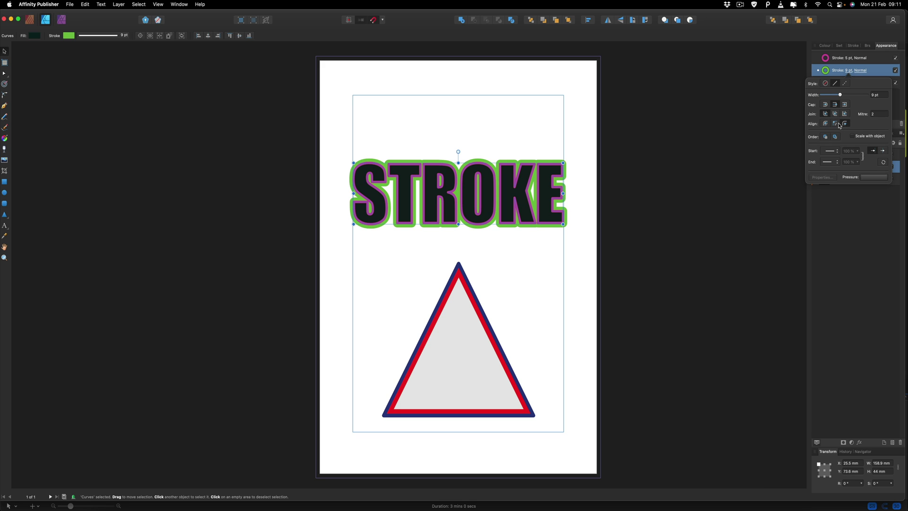
{"action": "left_click_drag", "start_coordinate": [839, 95], "coordinate": [835, 95]}
{"action": "left_click", "coordinate": [660, 135]}
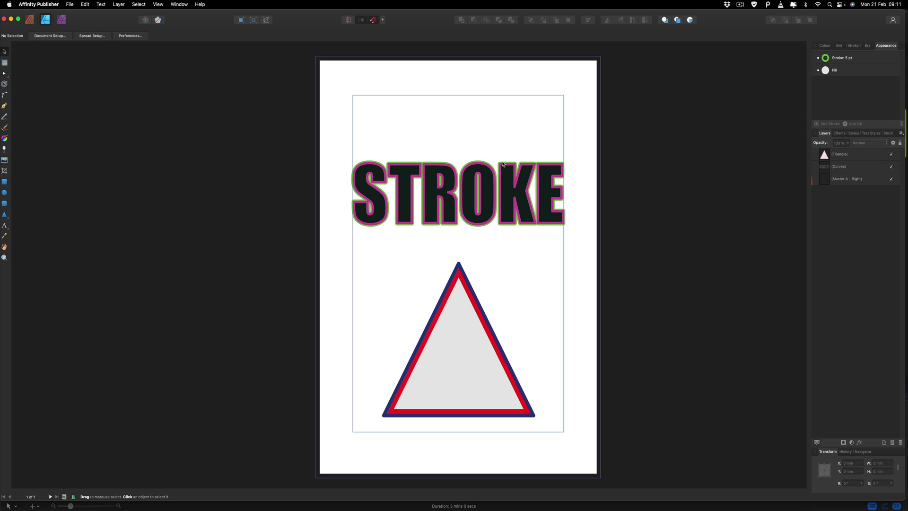
- Add a third, blue outline to the STROKE lettering and move it below the green one
{"action": "left_click", "coordinate": [512, 173]}
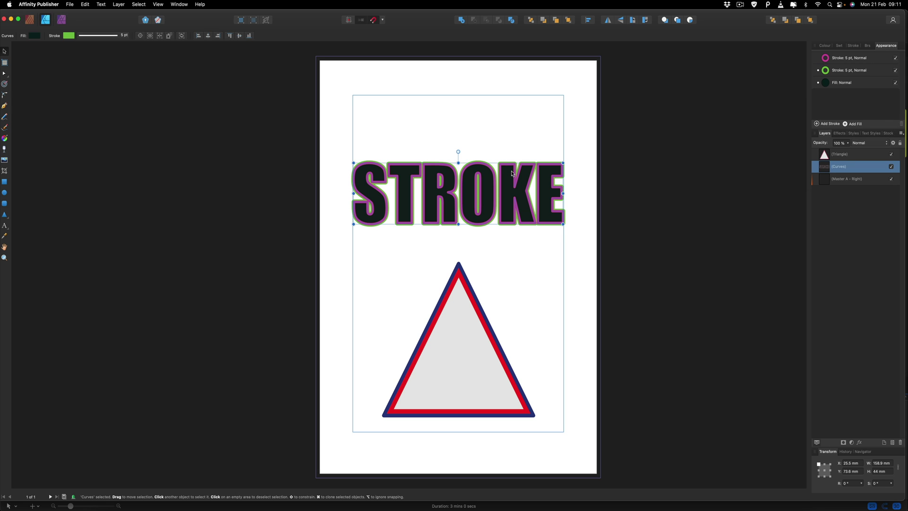
{"action": "left_click", "coordinate": [822, 124]}
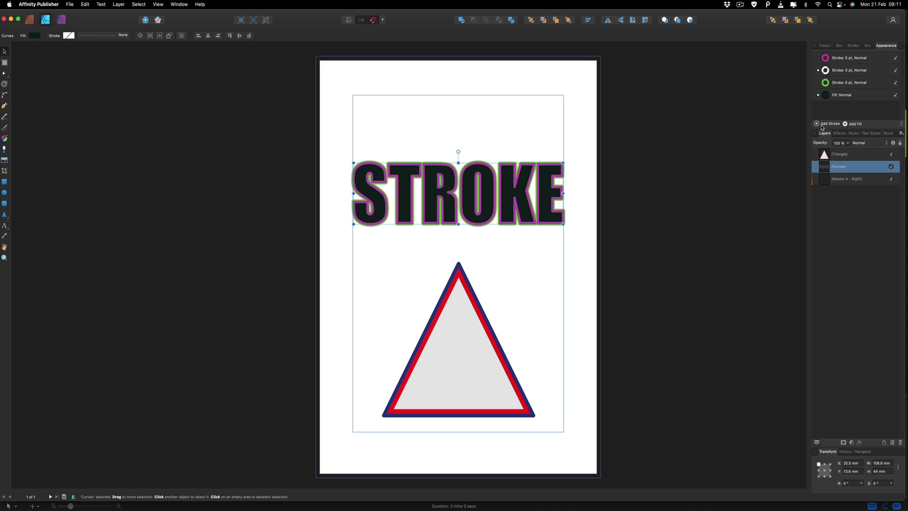
{"action": "left_click", "coordinate": [826, 71]}
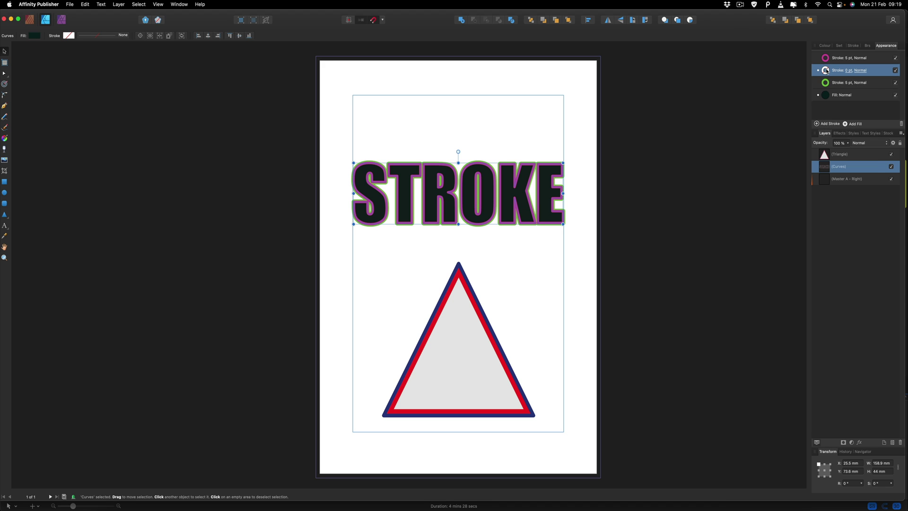
{"action": "left_click", "coordinate": [825, 70]}
{"action": "left_click", "coordinate": [806, 115]}
{"action": "left_click", "coordinate": [815, 135]}
{"action": "left_click_drag", "start_coordinate": [836, 73], "coordinate": [834, 91]}
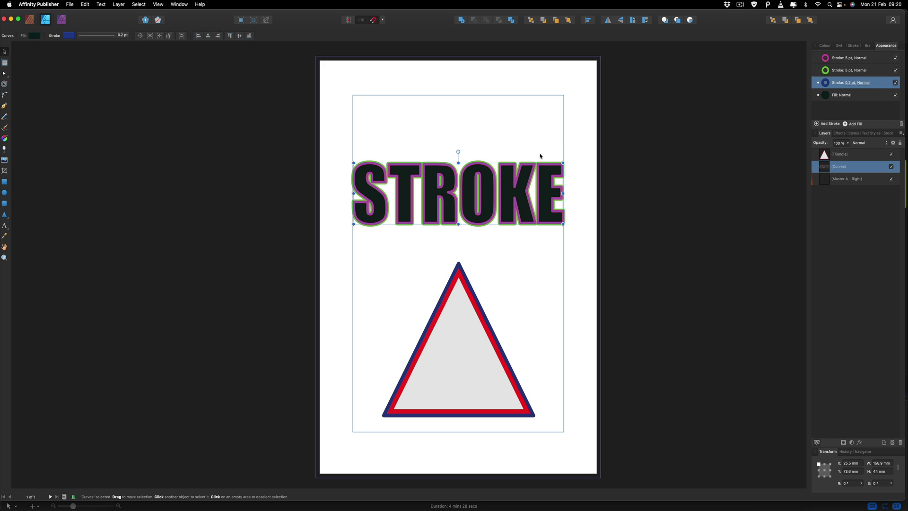
- Widen the blue outline to 16 pt, then fine-tune it to 17 pt
{"action": "left_click", "coordinate": [849, 83]}
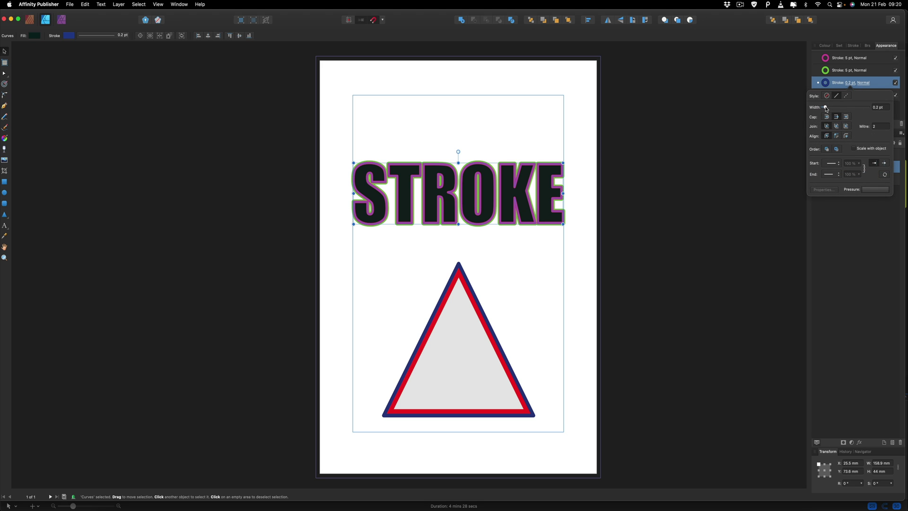
{"action": "left_click_drag", "start_coordinate": [825, 108], "coordinate": [845, 108]}
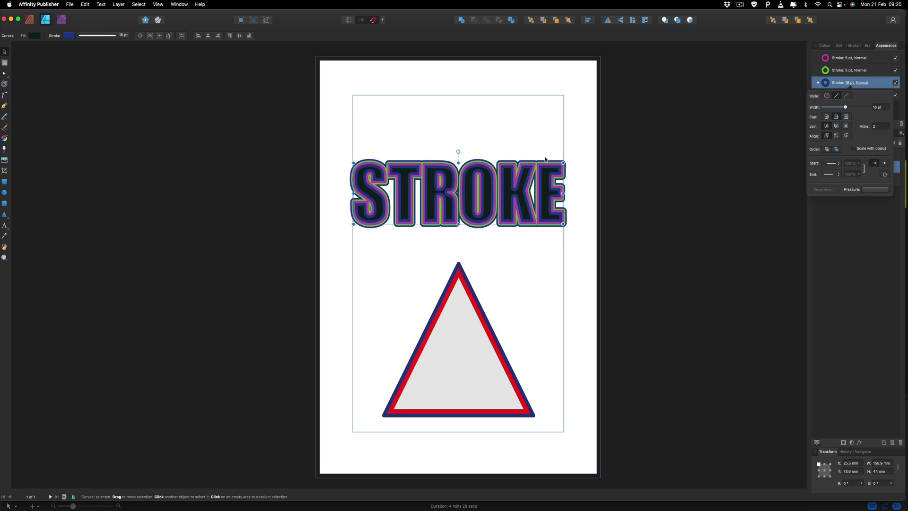
{"action": "left_click", "coordinate": [722, 88]}
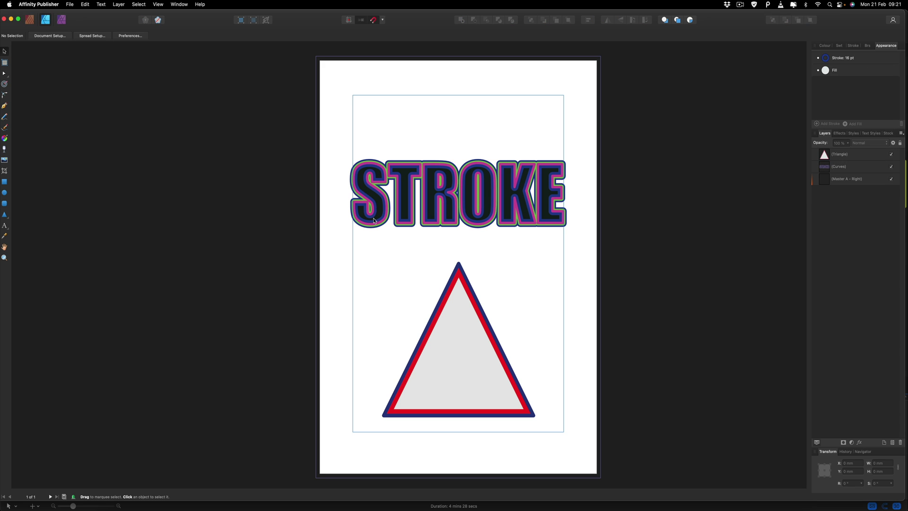
{"action": "left_click", "coordinate": [448, 179]}
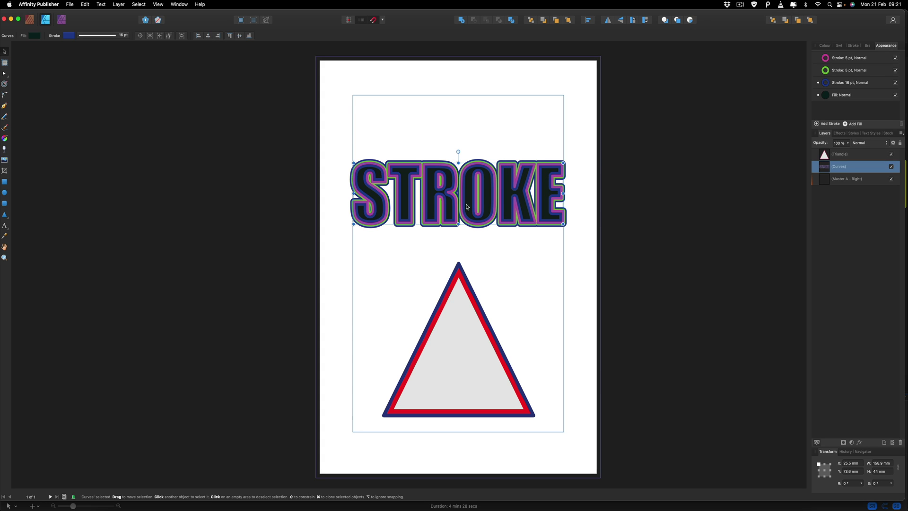
{"action": "left_click", "coordinate": [848, 83]}
{"action": "mouse_move", "coordinate": [845, 107]}
{"action": "left_mouse_down"}
{"action": "mouse_move", "coordinate": [832, 108]}
{"action": "mouse_move", "coordinate": [845, 109]}
{"action": "left_mouse_up"}
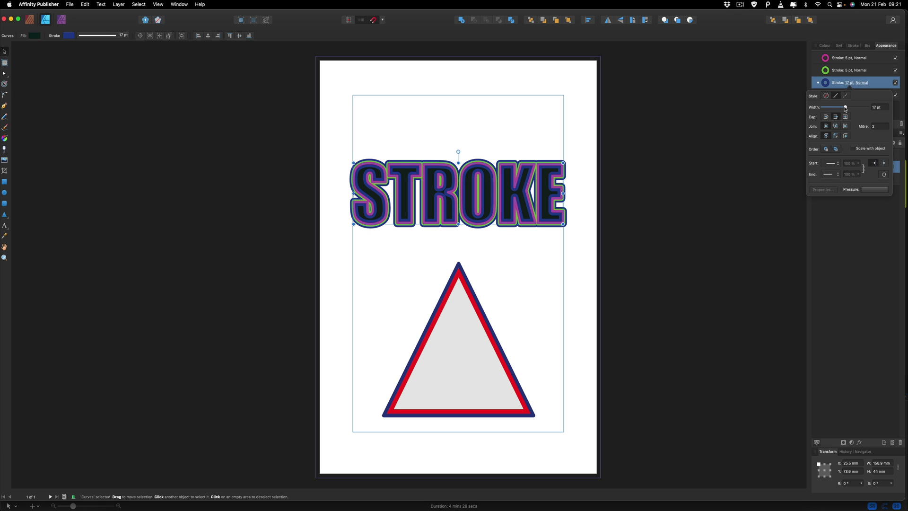
{"action": "left_click", "coordinate": [726, 97]}
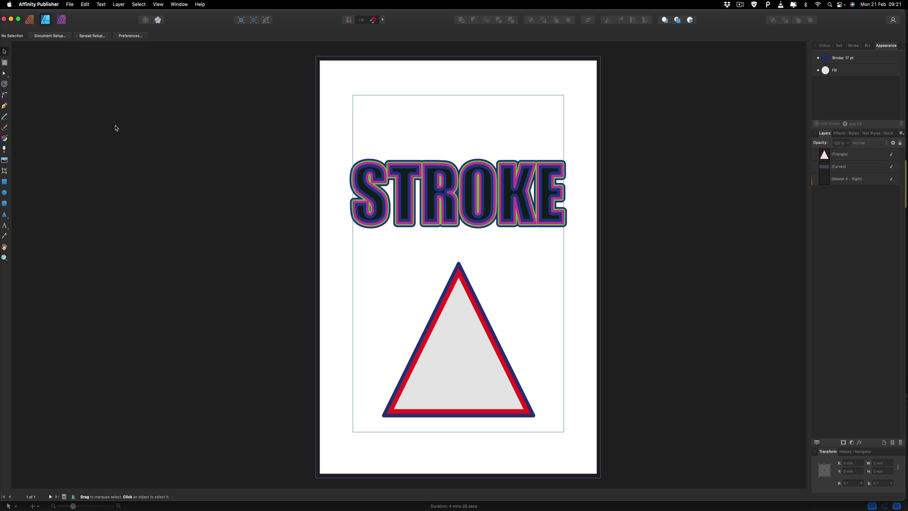
{"action": "left_click", "coordinate": [29, 20]}
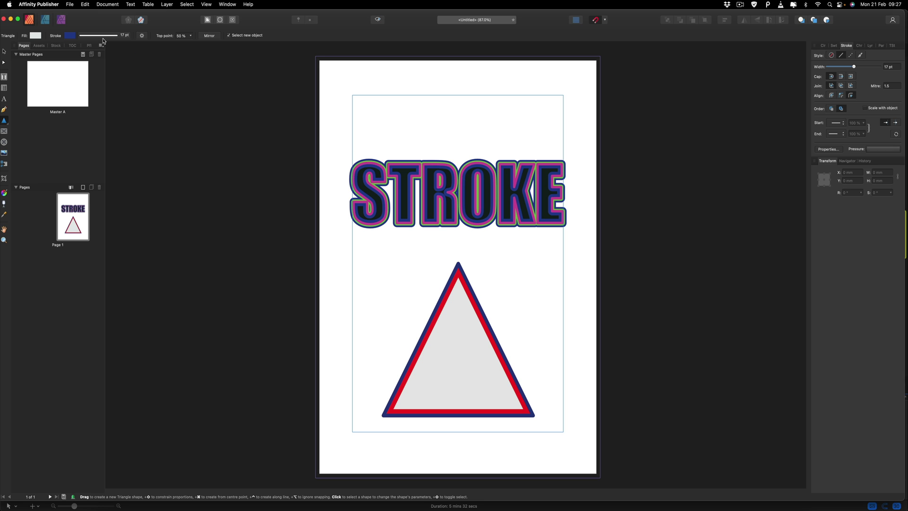
- Select the STROKE lettering in the Designer persona, then return to the Publisher persona
{"action": "left_click", "coordinate": [46, 22]}
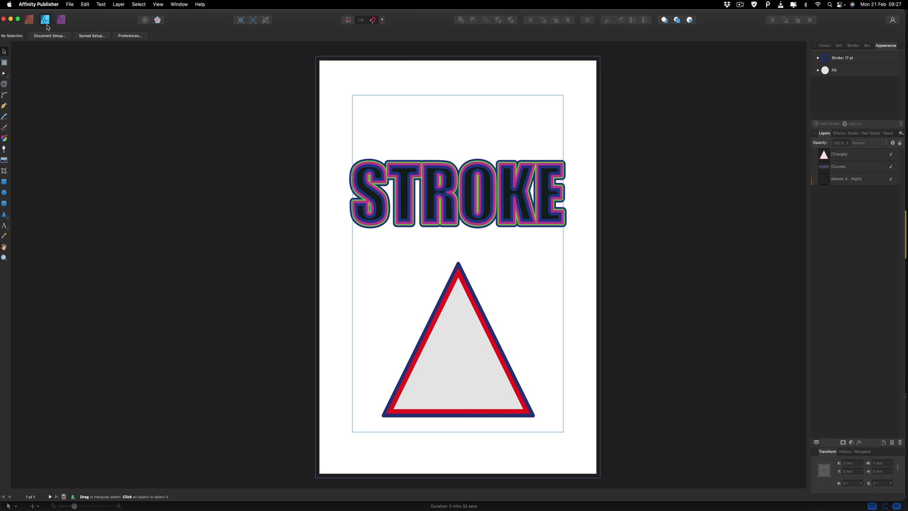
{"action": "left_click", "coordinate": [361, 164]}
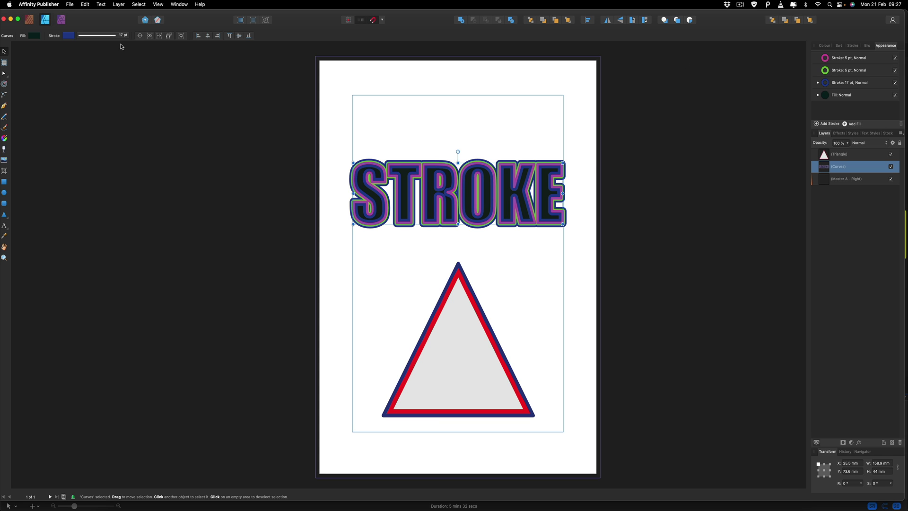
{"action": "left_click", "coordinate": [30, 19]}
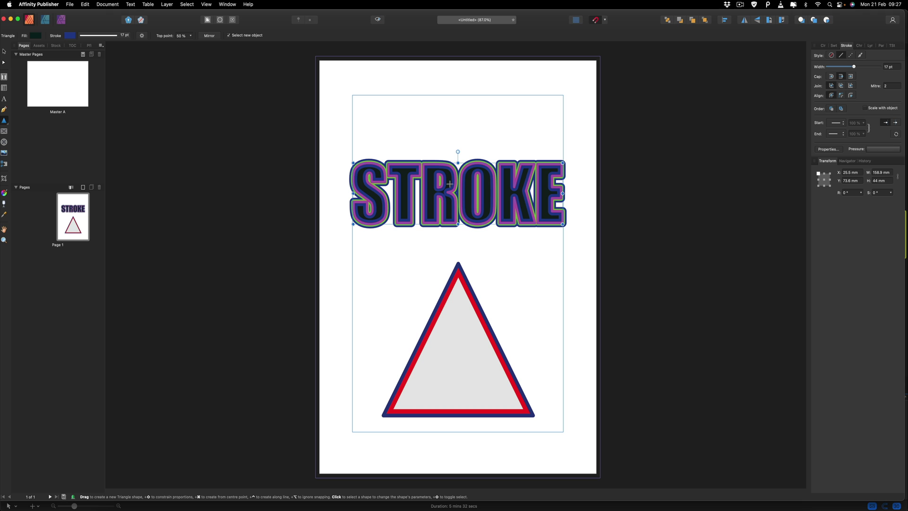
{"action": "left_click", "coordinate": [4, 99]}
- Add large art text reading 'FGHDFHD' in a new frame at the top of the page
{"action": "left_click_drag", "start_coordinate": [368, 92], "coordinate": [408, 138]}
{"action": "type", "text": "FGHDFHD"}
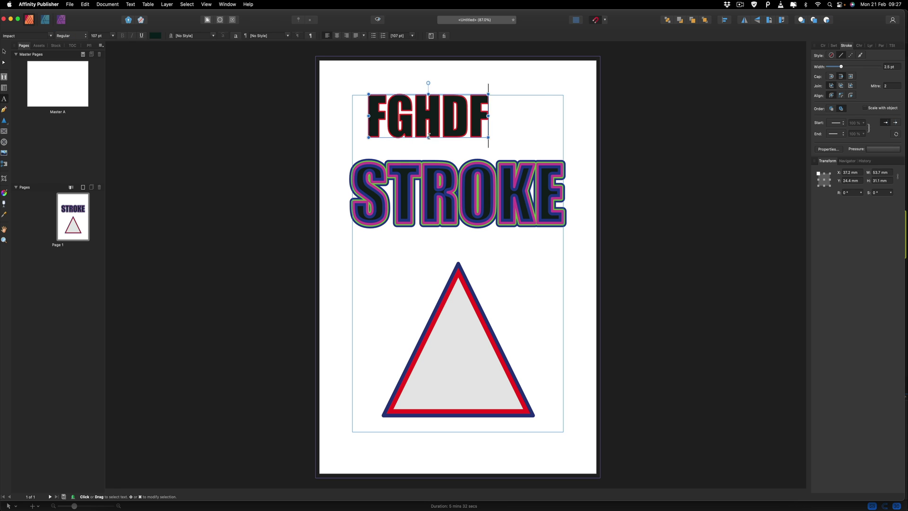